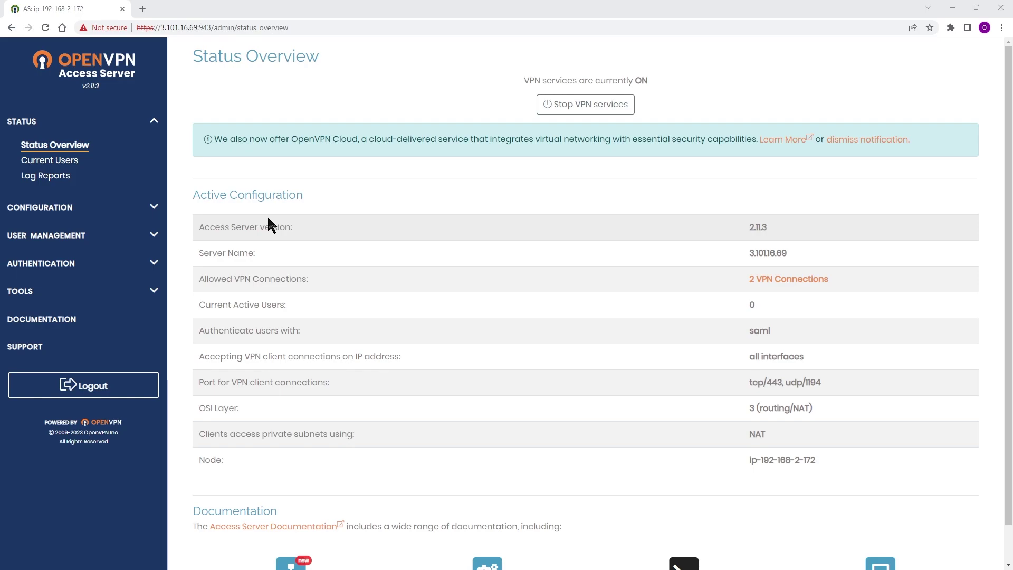
- Expand the USER MANAGEMENT section in the sidebar to list its permission pages
{"action": "left_click_drag", "start_coordinate": [80, 85], "coordinate": [92, 86]}
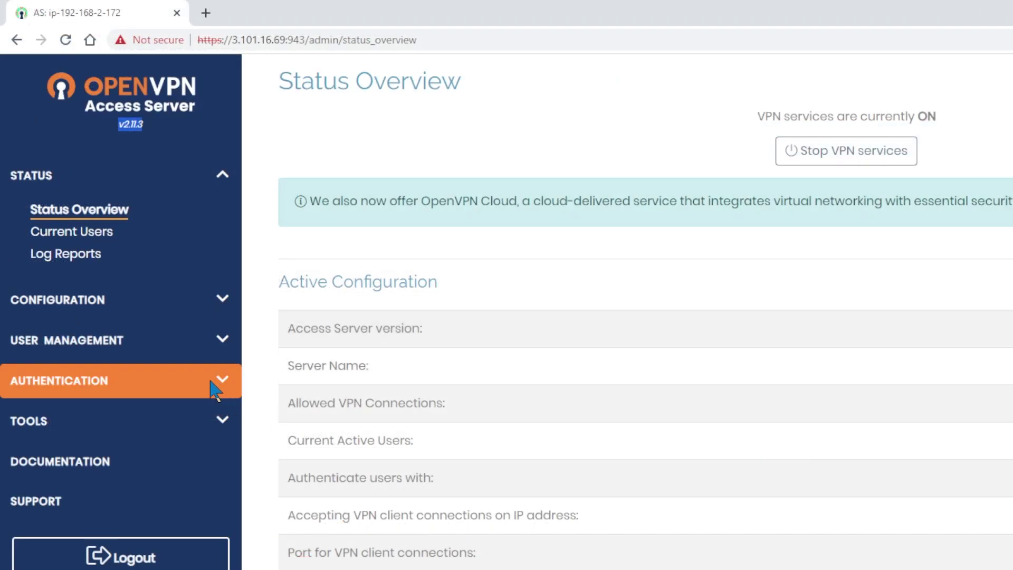
- Go to Group Permissions and enter 'Contractors' as the new group name
{"action": "left_click", "coordinate": [214, 347]}
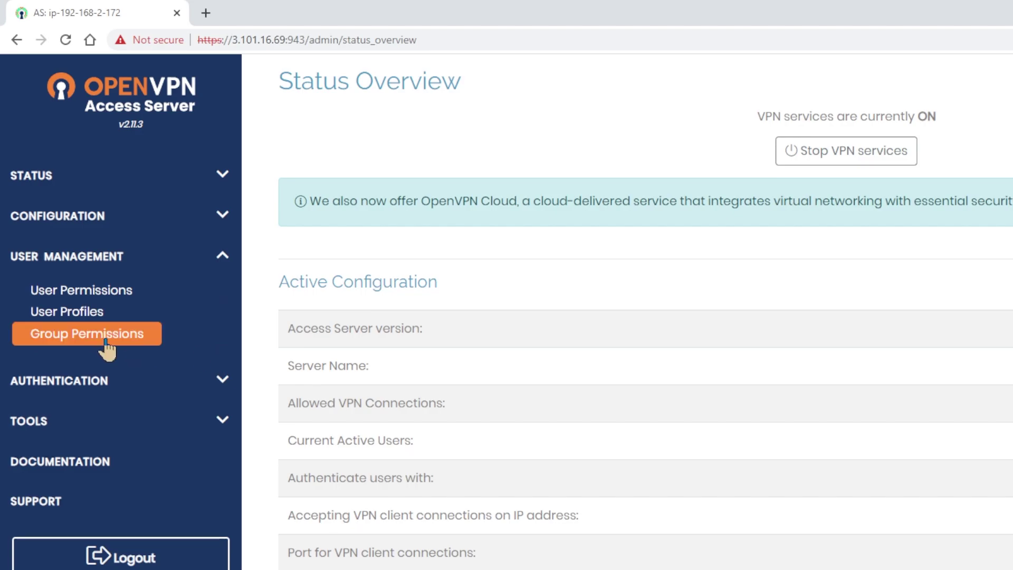
{"action": "left_click", "coordinate": [89, 337]}
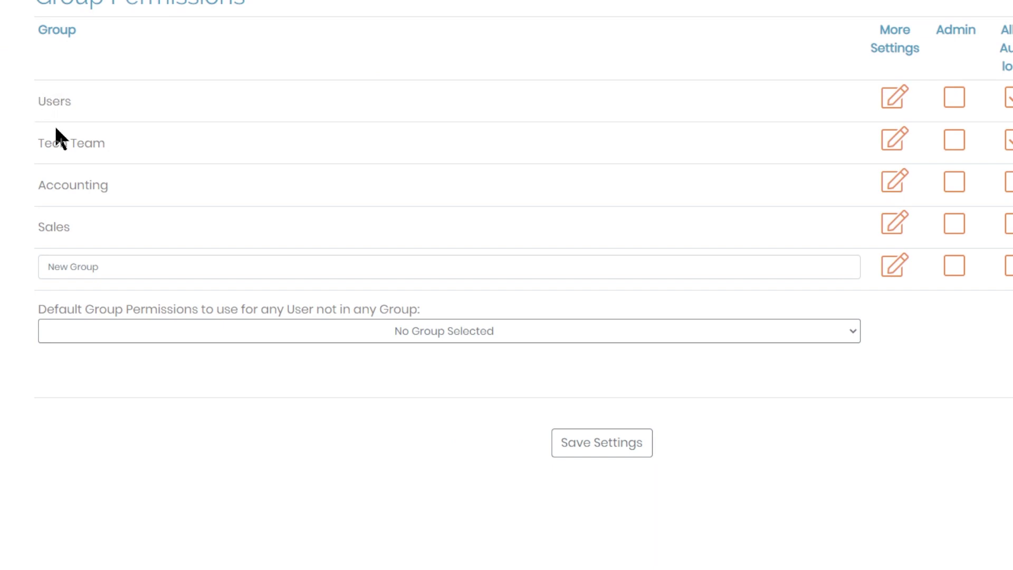
{"action": "left_click", "coordinate": [57, 267]}
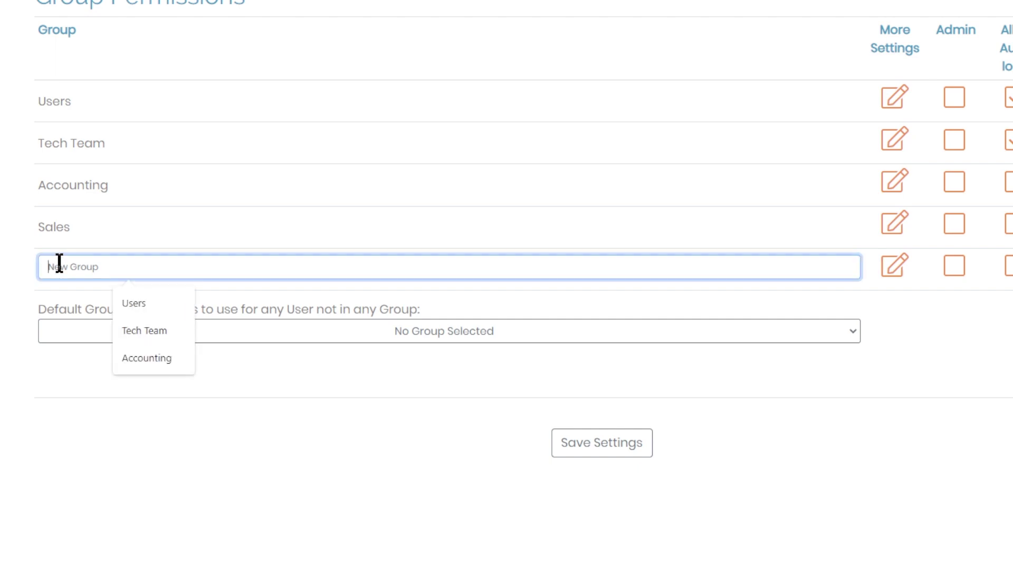
{"action": "type", "text": "Contr"}
{"action": "type", "text": "ac"}
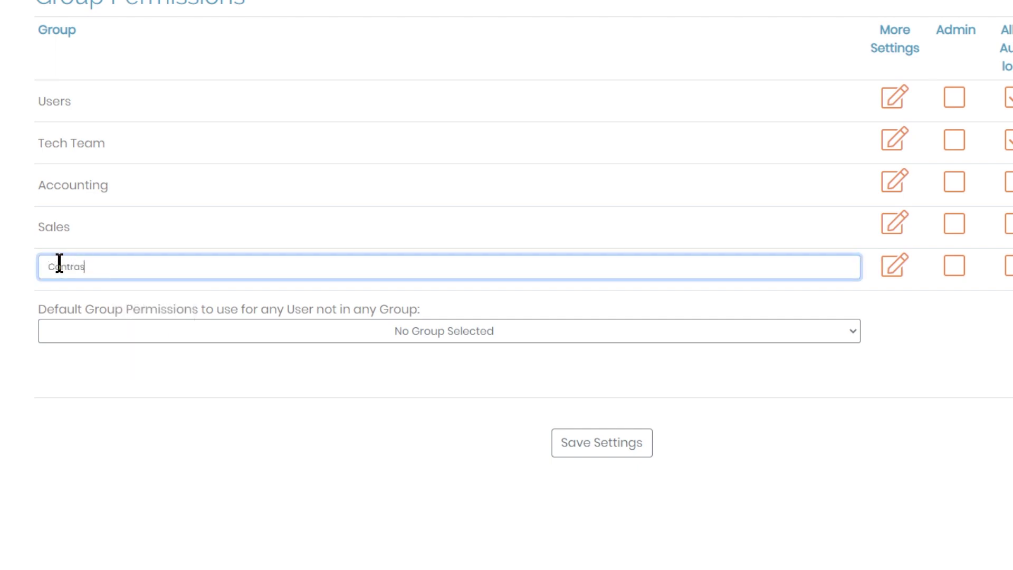
{"action": "type", "text": "tors"}
- Give Contractors Local auth, required MFA, CWS password changes and password strength checking
{"action": "left_click", "coordinate": [895, 271]}
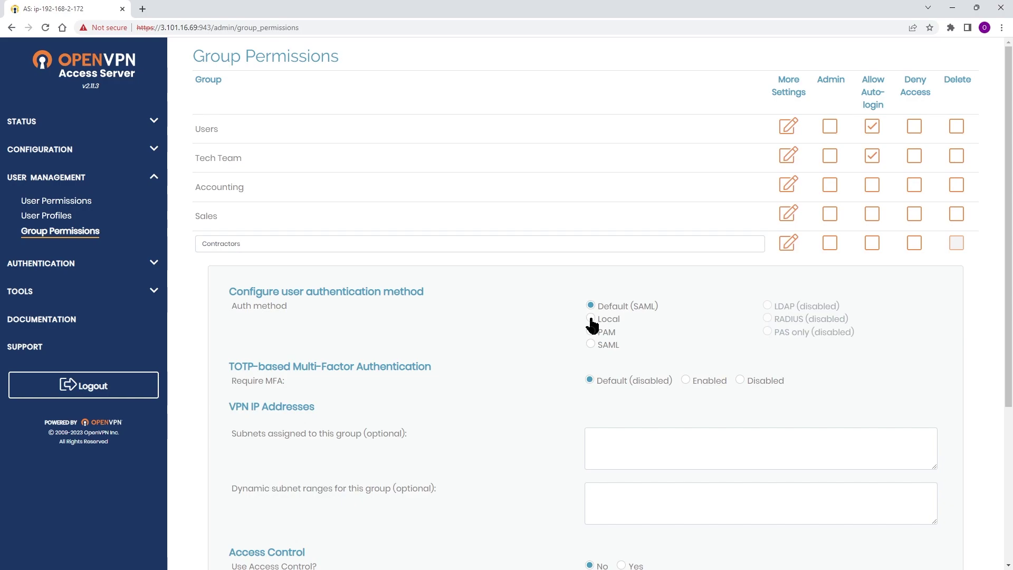
{"action": "left_click", "coordinate": [590, 319]}
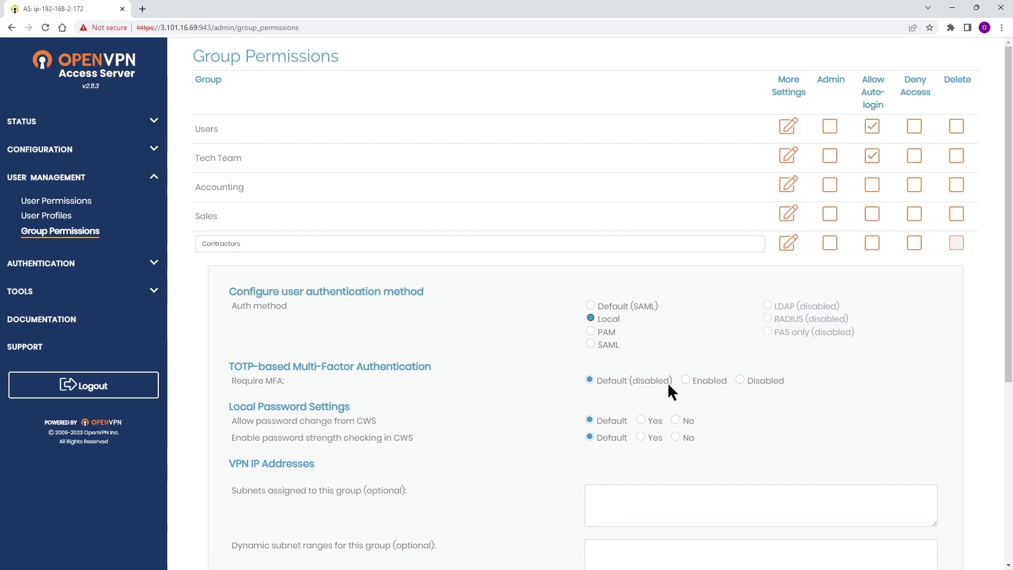
{"action": "left_click", "coordinate": [685, 380]}
{"action": "left_click", "coordinate": [640, 420]}
{"action": "left_click", "coordinate": [640, 435]}
{"action": "scroll", "coordinate": [527, 479], "scroll_direction": "down", "scroll_amount": 3}
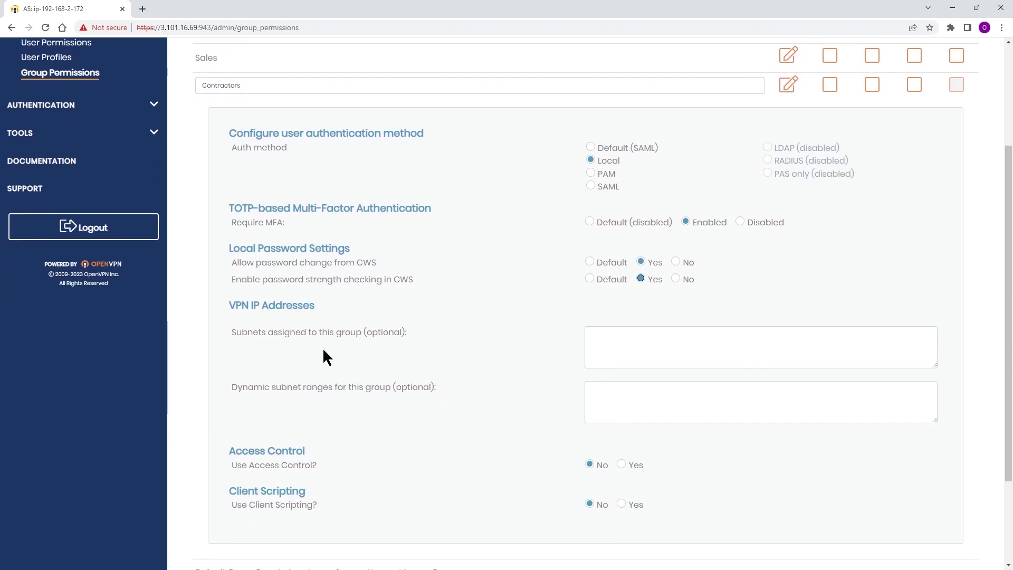
{"action": "left_click", "coordinate": [616, 358]}
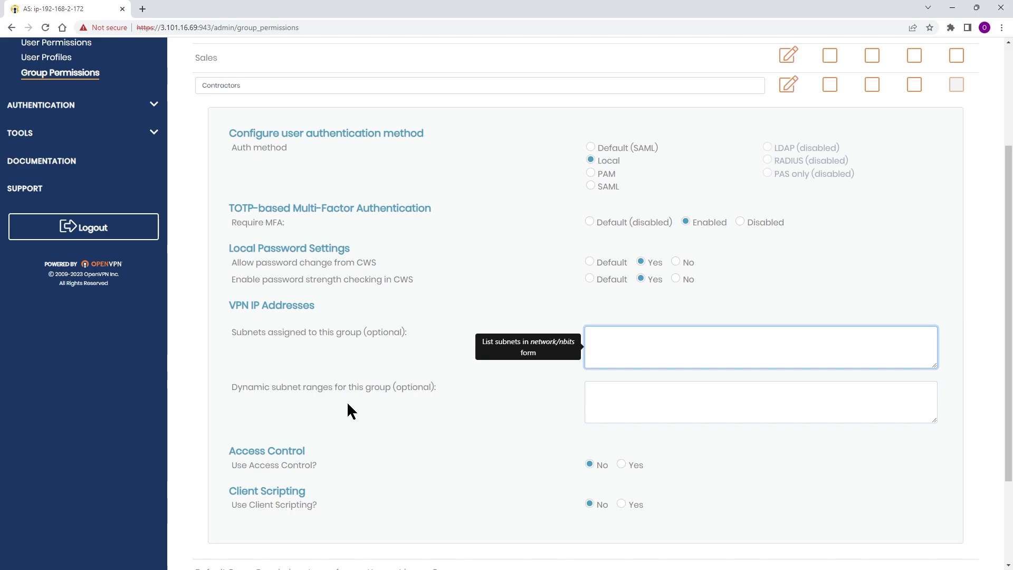
{"action": "left_click", "coordinate": [599, 403]}
{"action": "left_click", "coordinate": [496, 340]}
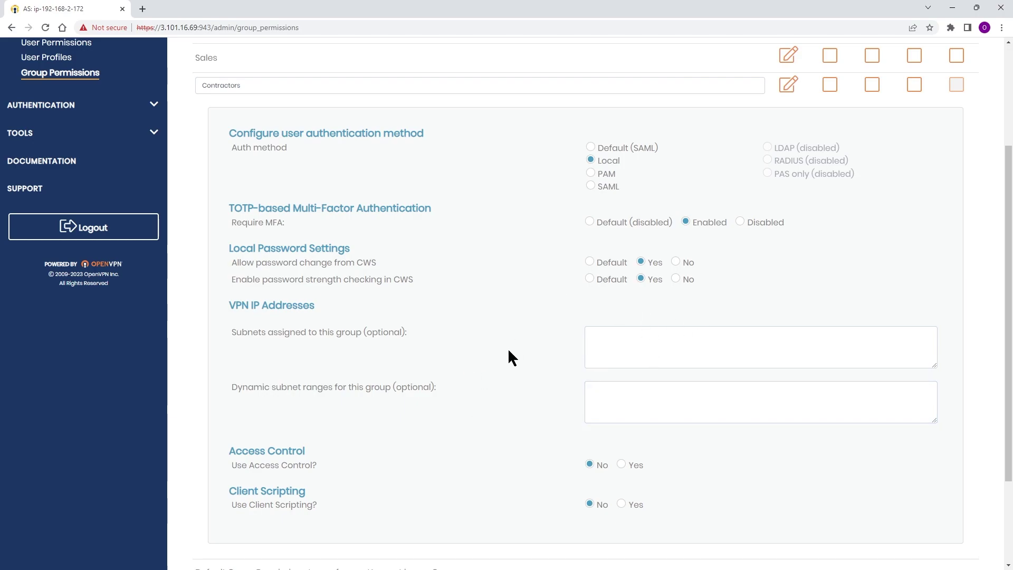
{"action": "scroll", "coordinate": [486, 394], "scroll_direction": "down", "scroll_amount": 2}
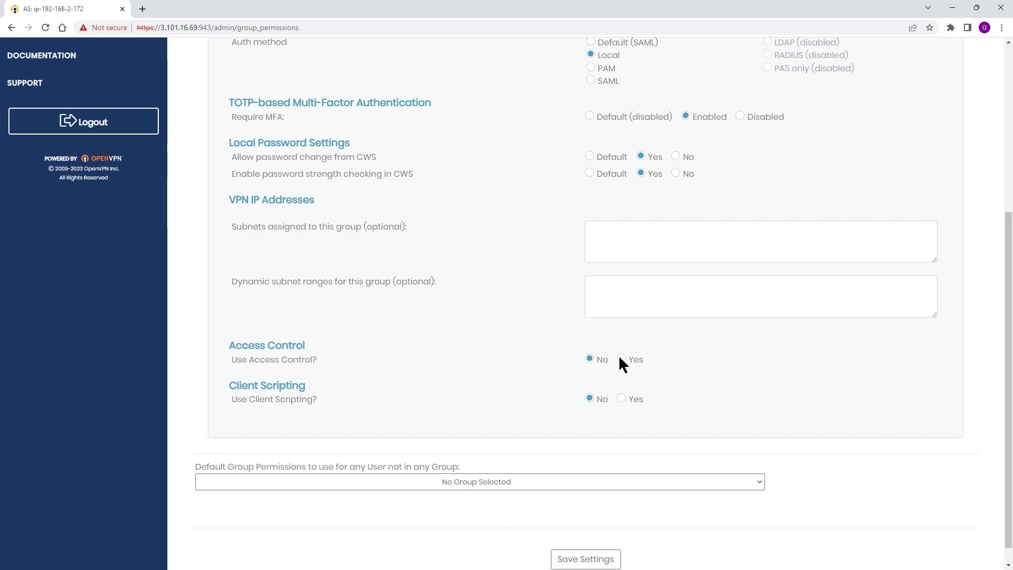
- Turn on access control for Contractors, allowing 192.168.0.1/16 and 192.168.10.254:tcp/80
{"action": "left_click", "coordinate": [622, 359]}
{"action": "left_click", "coordinate": [609, 404]}
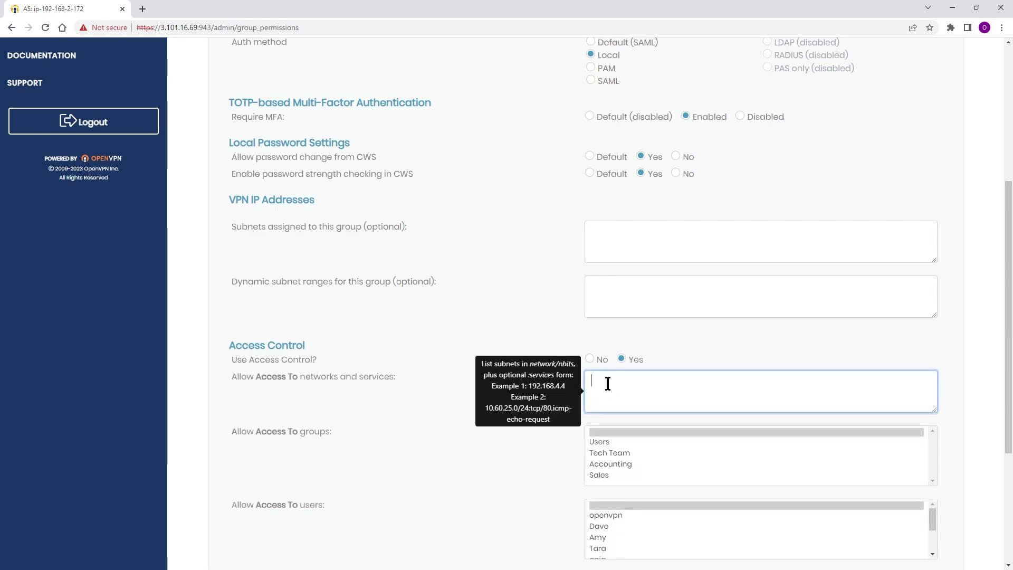
{"action": "type", "text": "192.168"}
{"action": "type", "text": ".0.1"}
{"action": "type", "text": "/16 "}
{"action": "type", "text": "19"}
{"action": "type", "text": "2.168"}
{"action": "type", "text": ".10.2"}
{"action": "type", "text": "54"}
{"action": "type", "text": ":tcp"}
{"action": "type", "text": "/80"}
{"action": "left_click", "coordinate": [359, 439]}
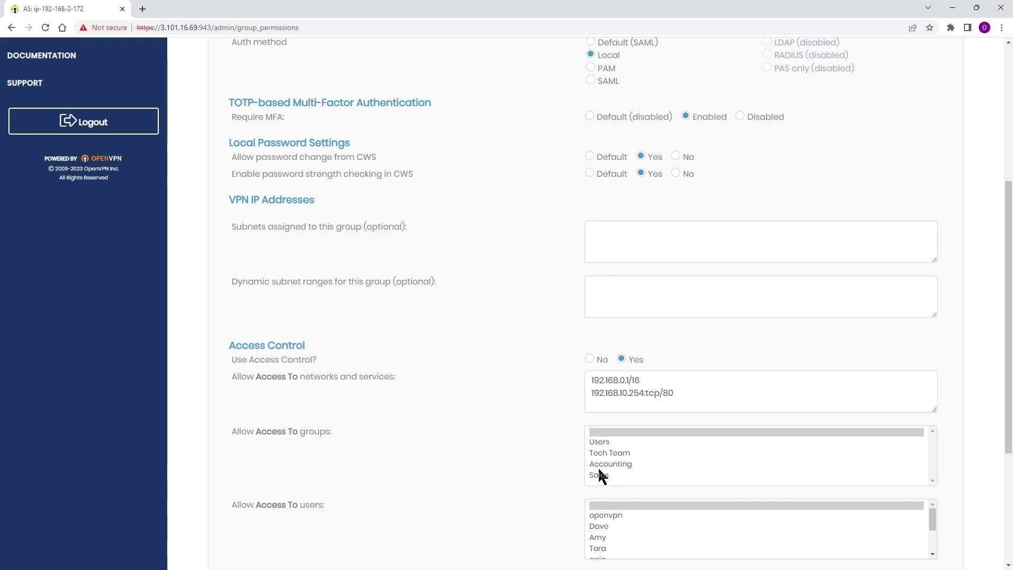
{"action": "scroll", "coordinate": [580, 470], "scroll_direction": "down", "scroll_amount": 4}
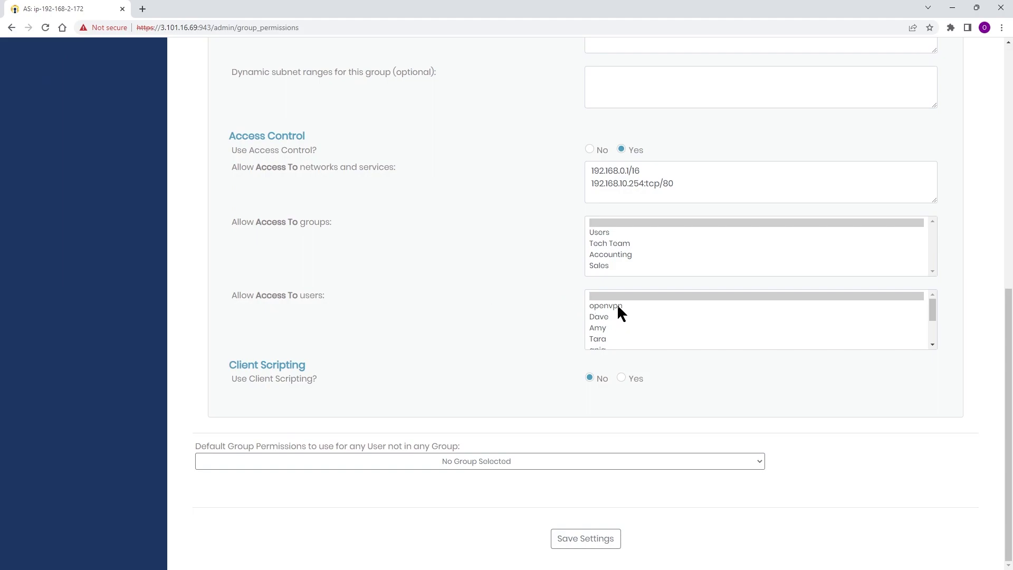
{"action": "scroll", "coordinate": [604, 323], "scroll_direction": "down", "scroll_amount": 1}
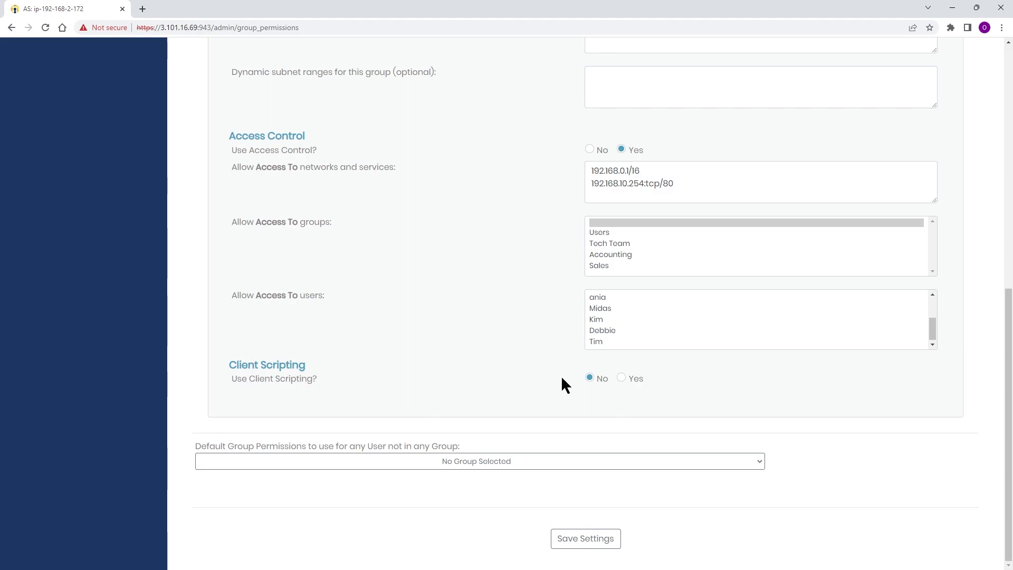
- Set Use Client Scripting to Yes and reveal the Windows environment variable fields
{"action": "left_click", "coordinate": [622, 379]}
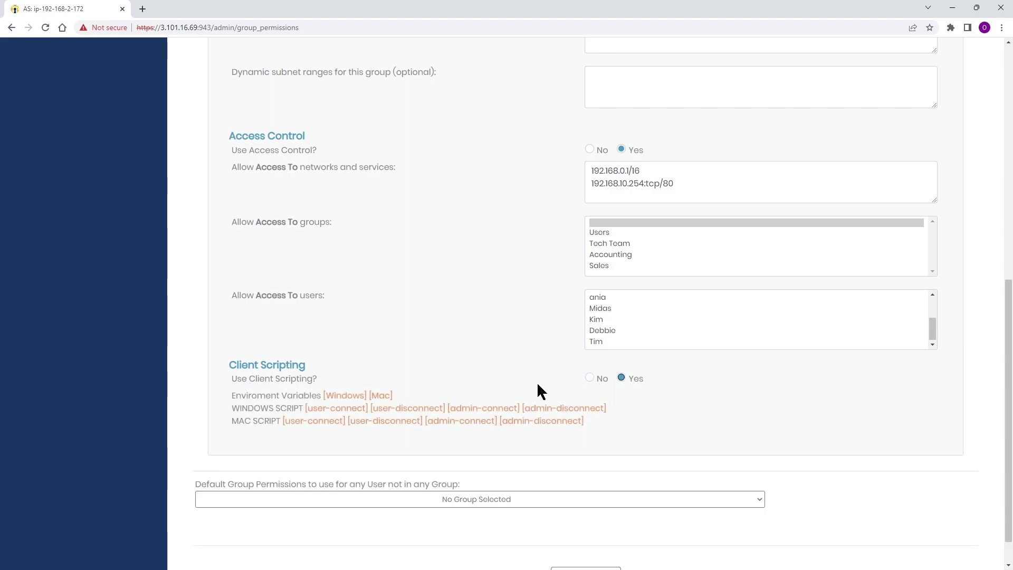
{"action": "scroll", "coordinate": [480, 388], "scroll_direction": "down", "scroll_amount": 1}
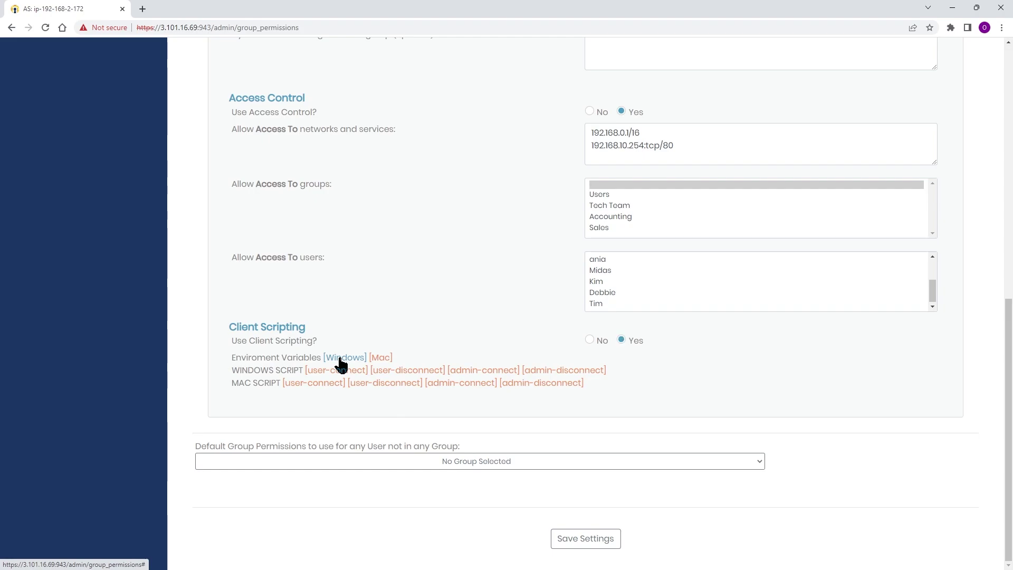
{"action": "left_click", "coordinate": [340, 360]}
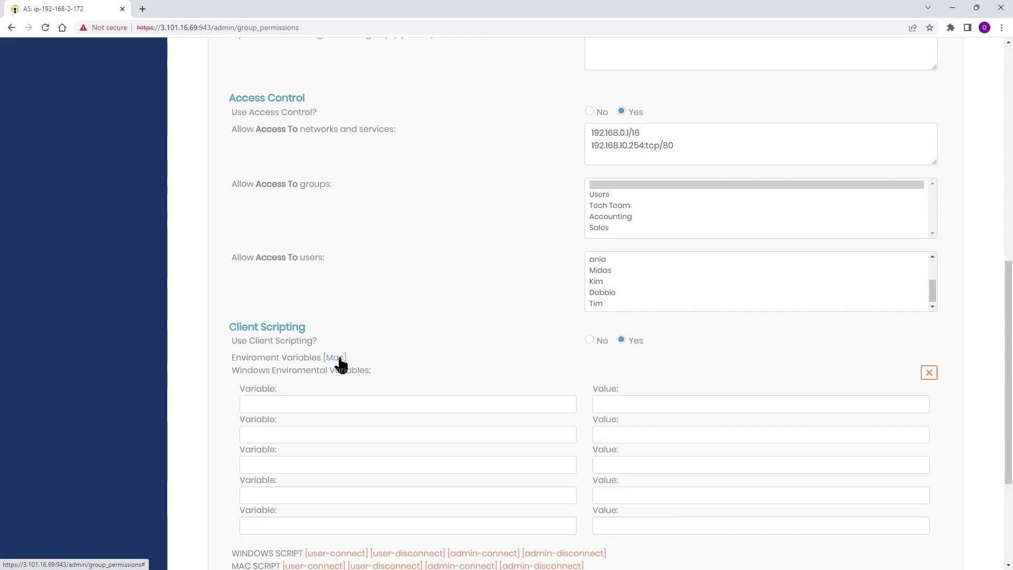
{"action": "left_click", "coordinate": [264, 403]}
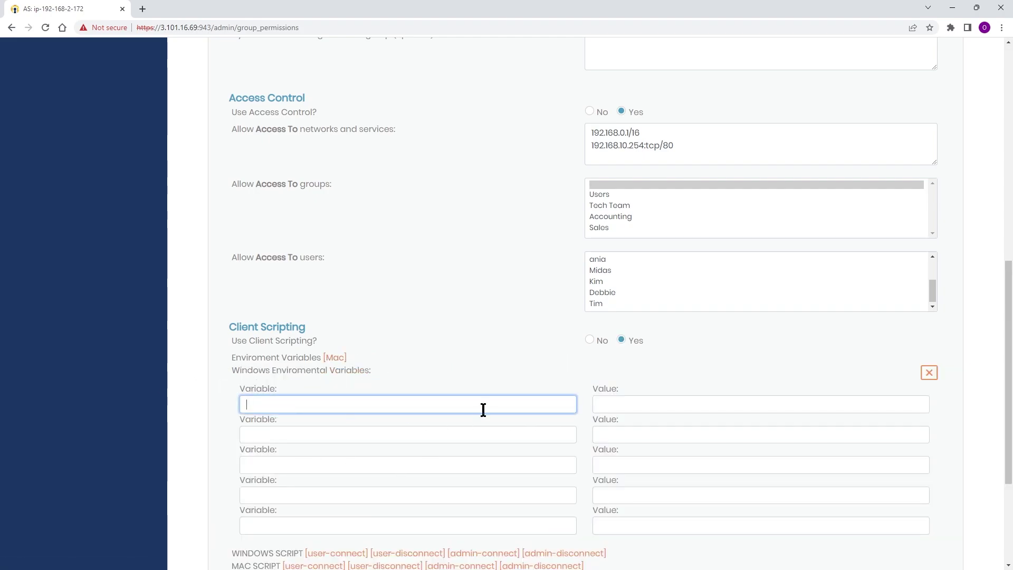
{"action": "left_click", "coordinate": [627, 404]}
- Reveal the empty Windows user-connect script field
{"action": "scroll", "coordinate": [630, 406], "scroll_direction": "down", "scroll_amount": 2}
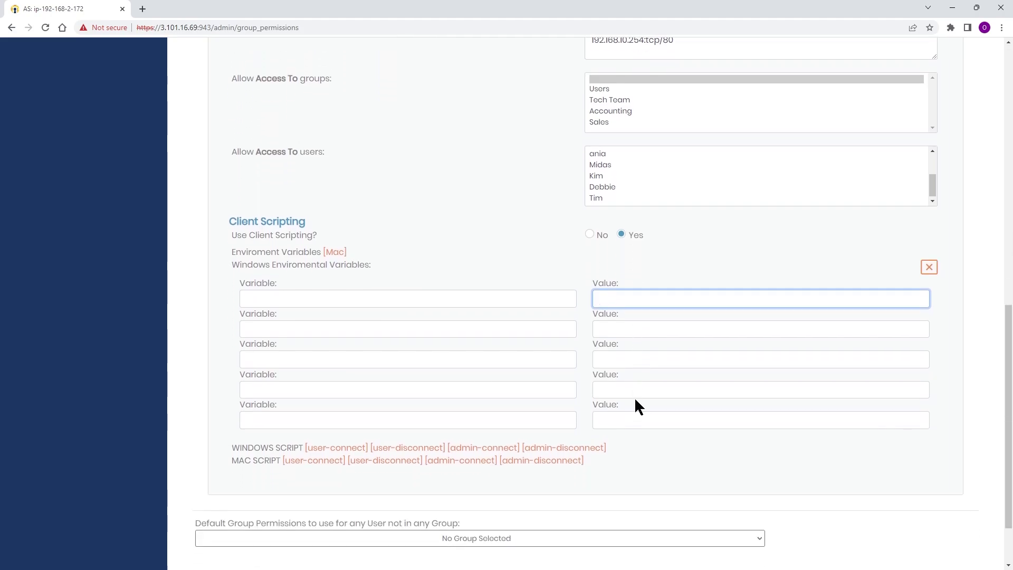
{"action": "left_click", "coordinate": [337, 448]}
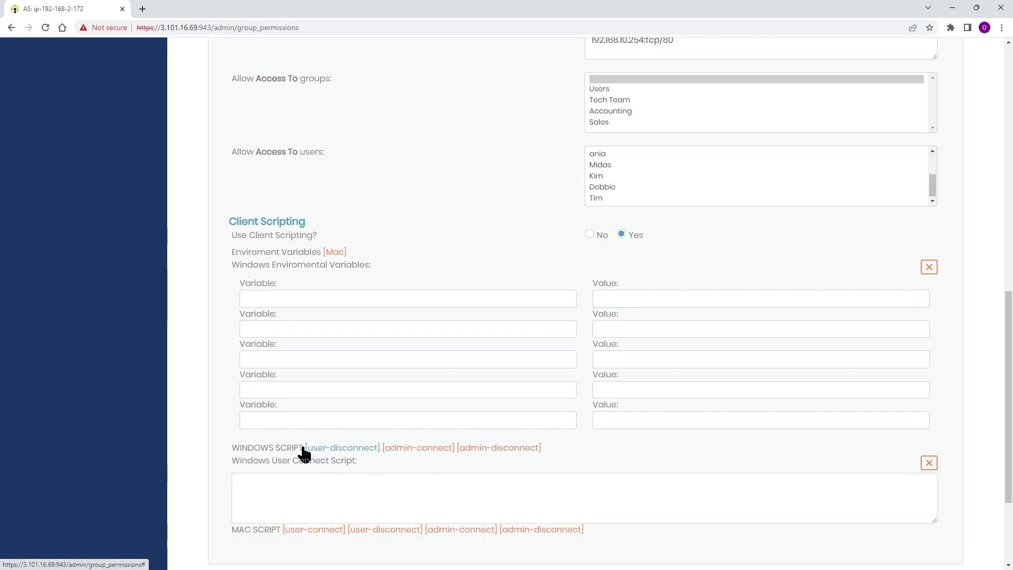
{"action": "left_click", "coordinate": [261, 494]}
{"action": "scroll", "coordinate": [248, 480], "scroll_direction": "down", "scroll_amount": 1}
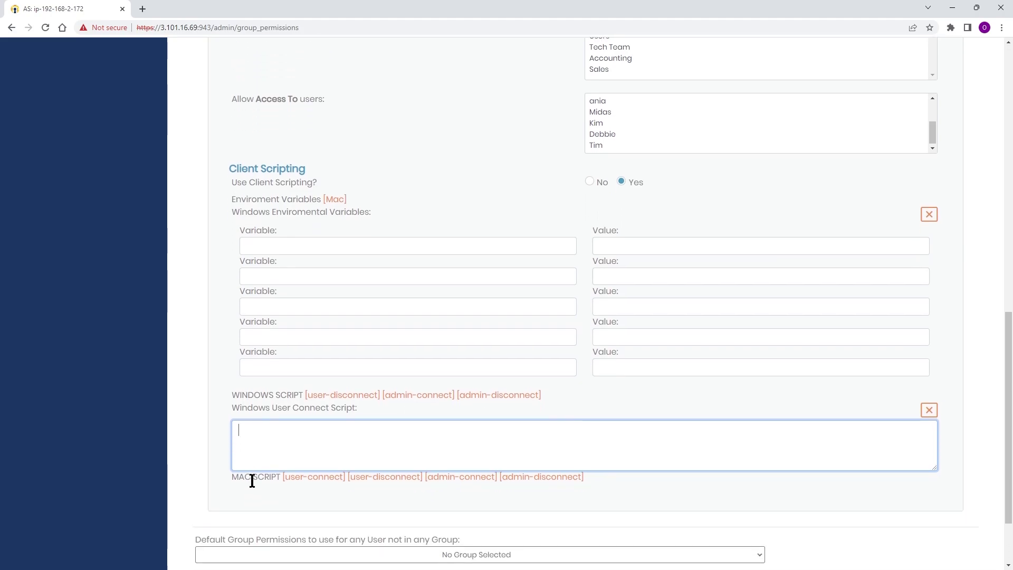
{"action": "scroll", "coordinate": [368, 449], "scroll_direction": "down", "scroll_amount": 1}
{"action": "scroll", "coordinate": [369, 436], "scroll_direction": "down", "scroll_amount": 1}
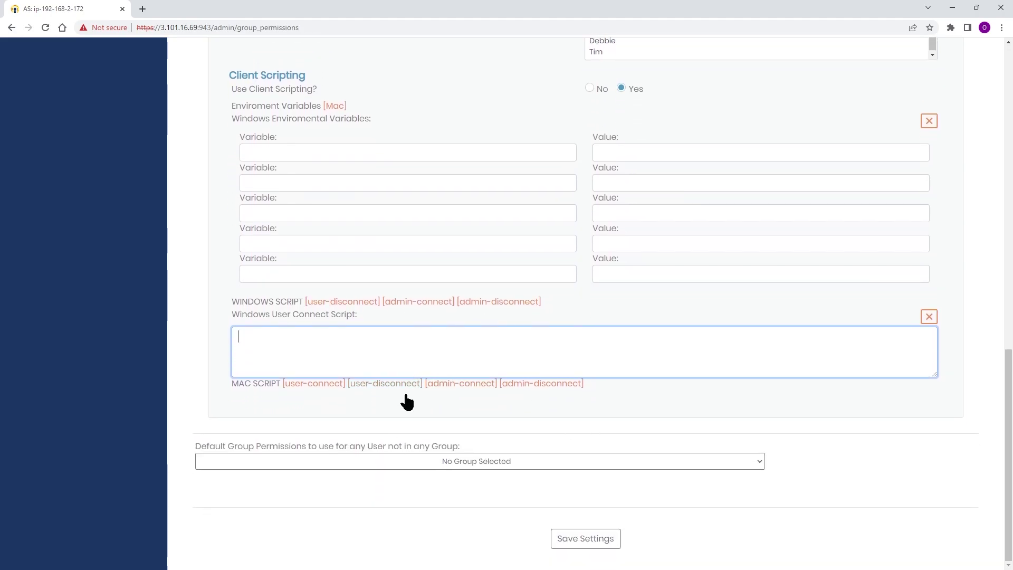
- Set client scripting back to No, save the Contractors group, and update the running server
{"action": "left_click", "coordinate": [588, 87]}
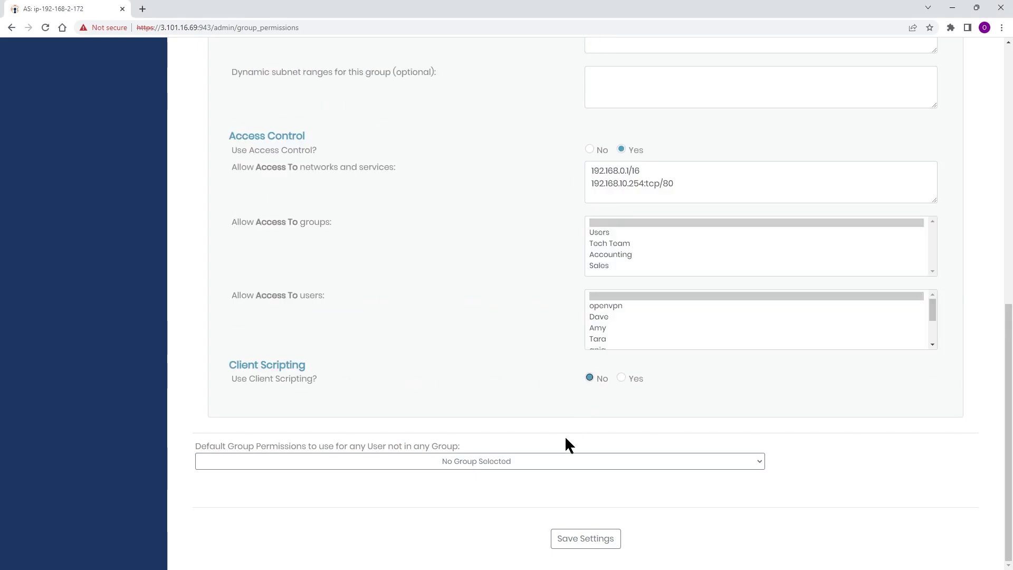
{"action": "left_click", "coordinate": [590, 543]}
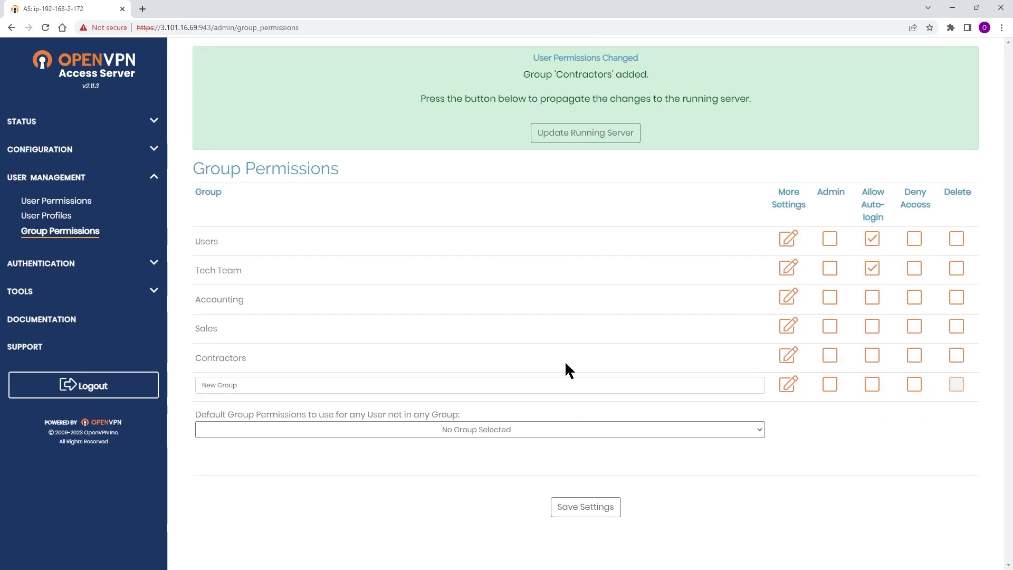
{"action": "left_click", "coordinate": [587, 138]}
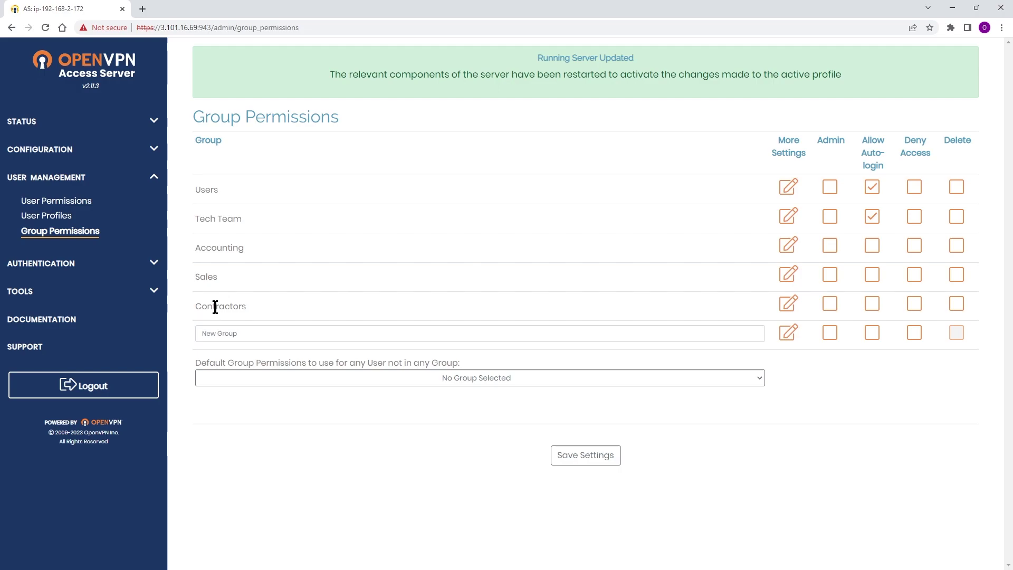
- In the Contractors row, tick Allow Auto-login, toggle Deny Access, and tick Delete
{"action": "left_click_drag", "start_coordinate": [192, 305], "coordinate": [253, 304]}
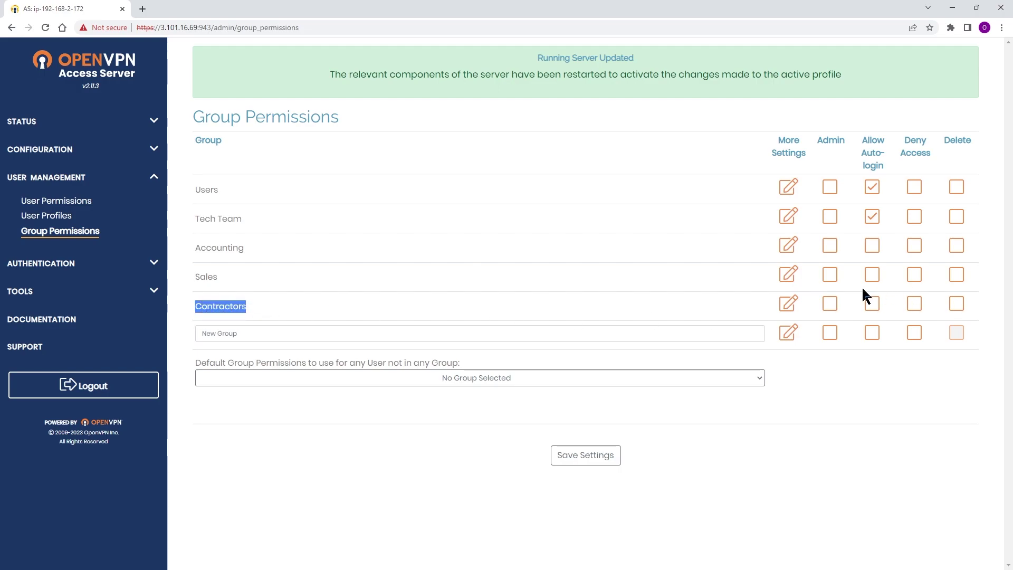
{"action": "left_click", "coordinate": [869, 303]}
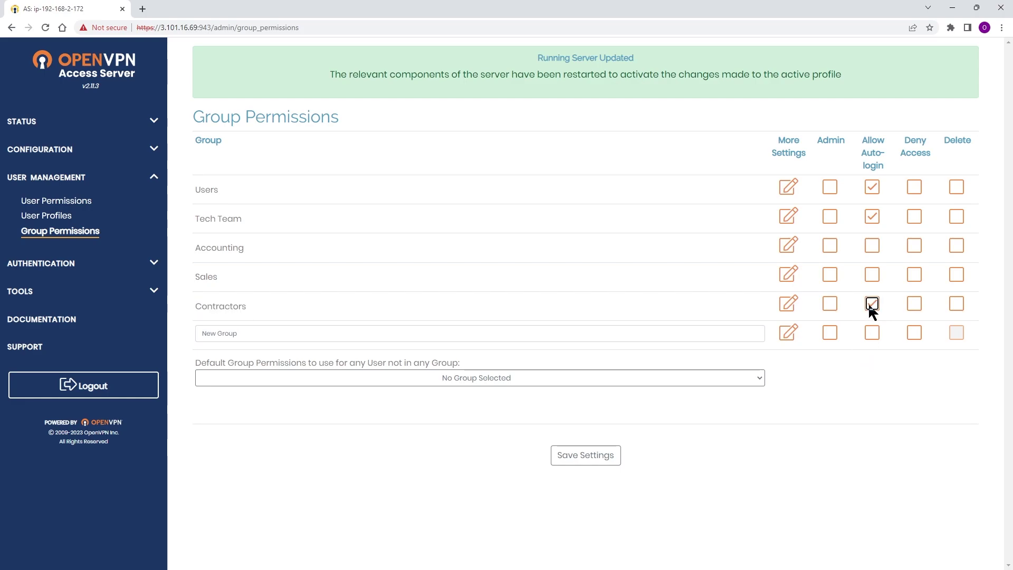
{"action": "left_click", "coordinate": [913, 302]}
{"action": "left_click", "coordinate": [956, 300]}
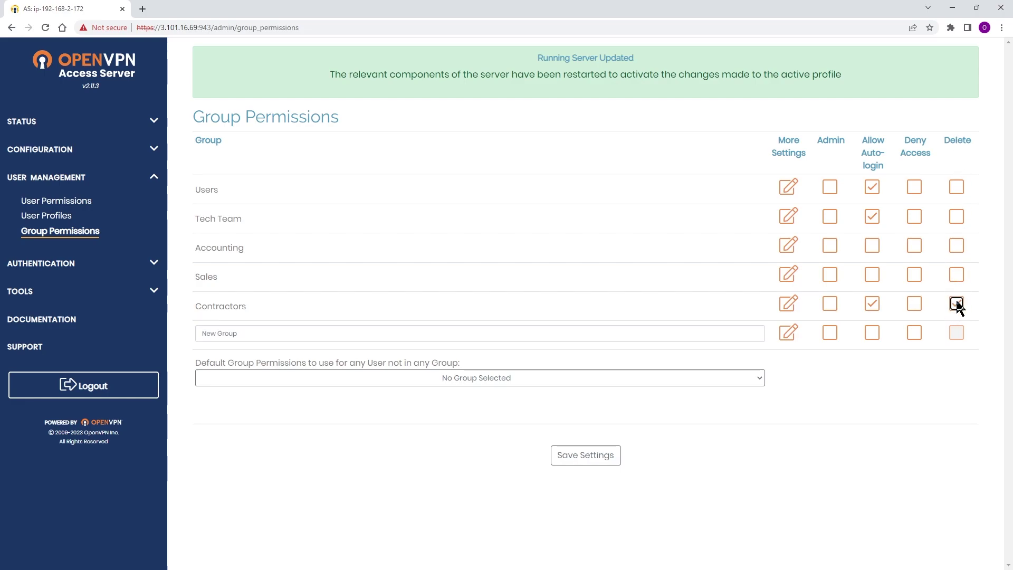